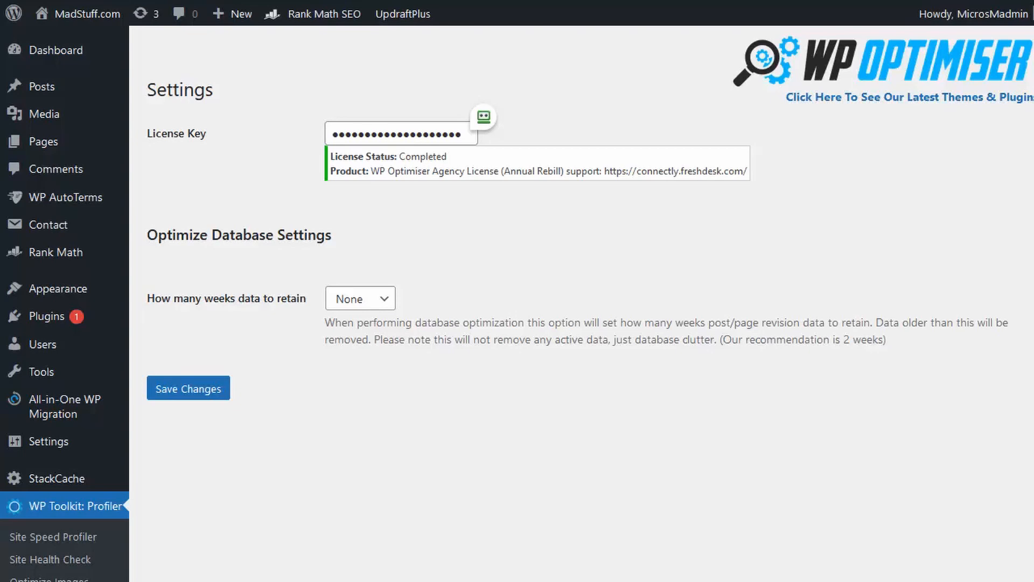
# Step: Open the plugin's Optimize Database section and perform the Database Optimization, agreeing to continue past the backup recommendation
pyautogui.scroll(-3, 323, 405)
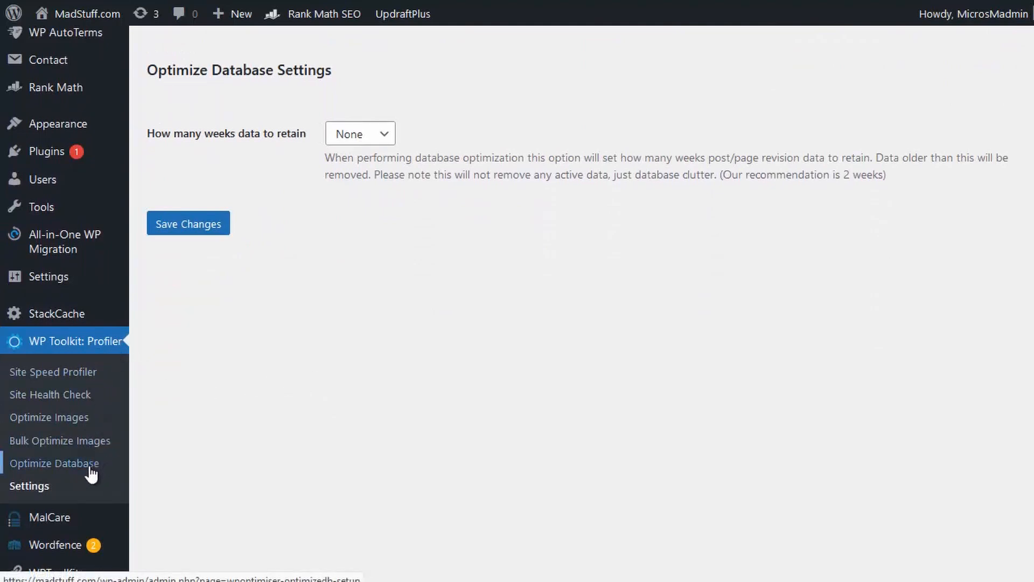
pyautogui.click(89, 466)
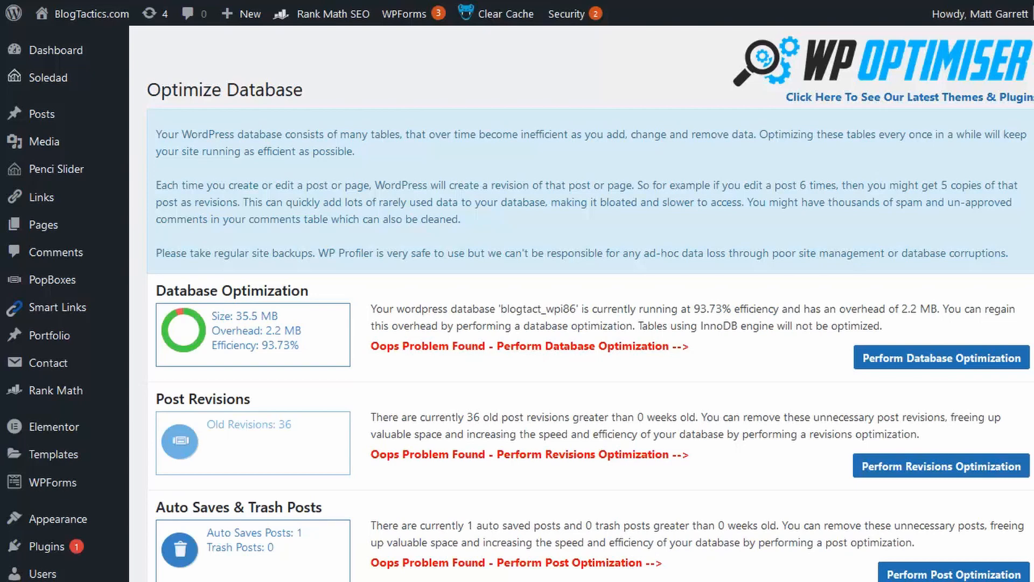
pyautogui.click(939, 358)
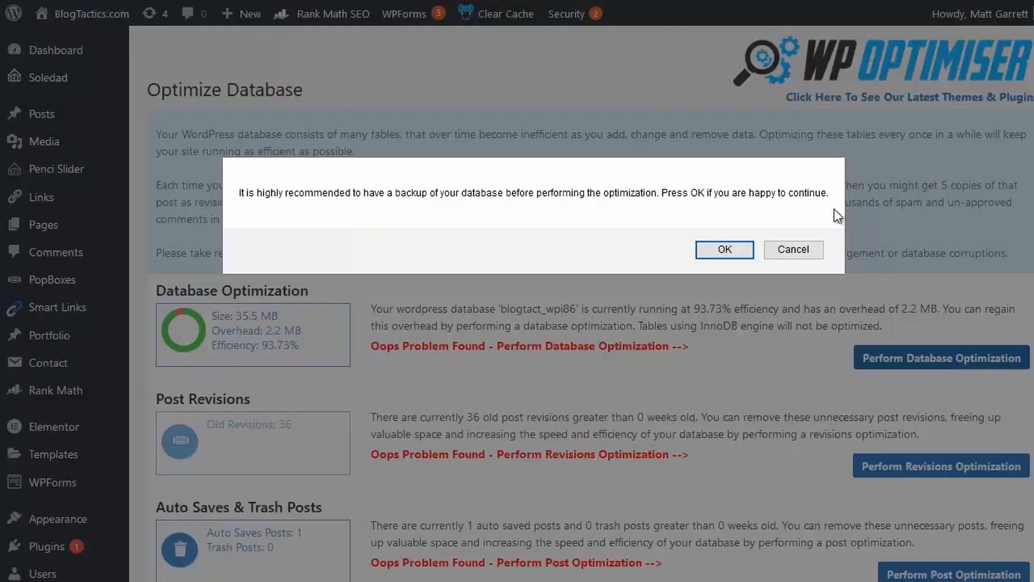
pyautogui.click(723, 250)
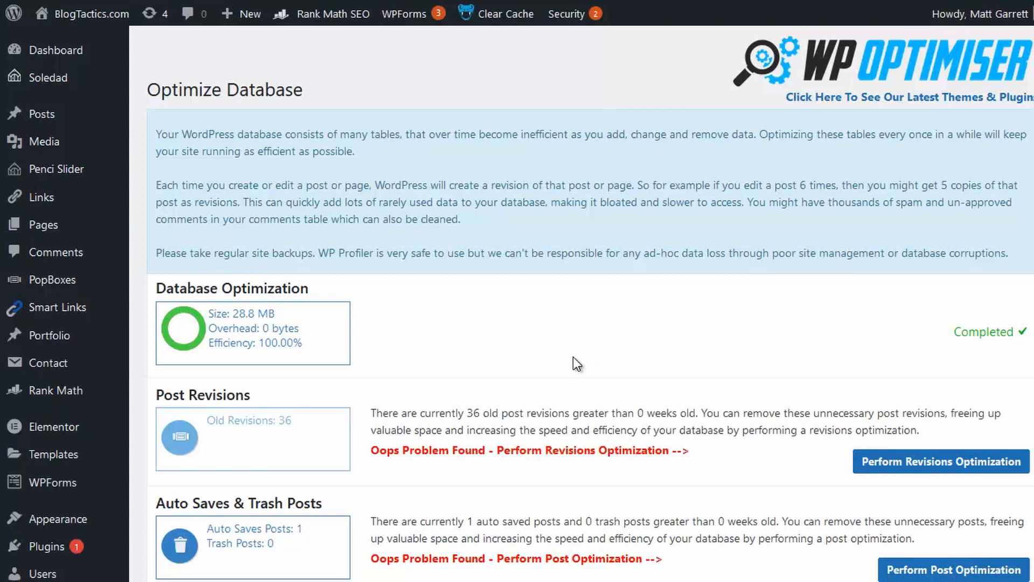
# Step: Perform the Revisions Optimization and the Post Optimization to remove old post revisions, auto saves and trash posts
pyautogui.scroll(-3, 573, 357)
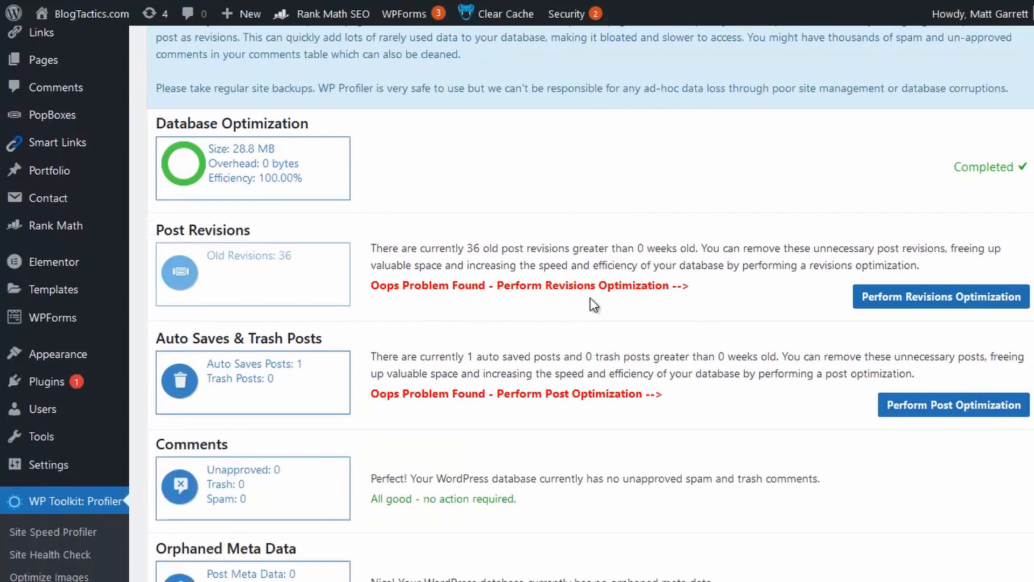
pyautogui.click(888, 303)
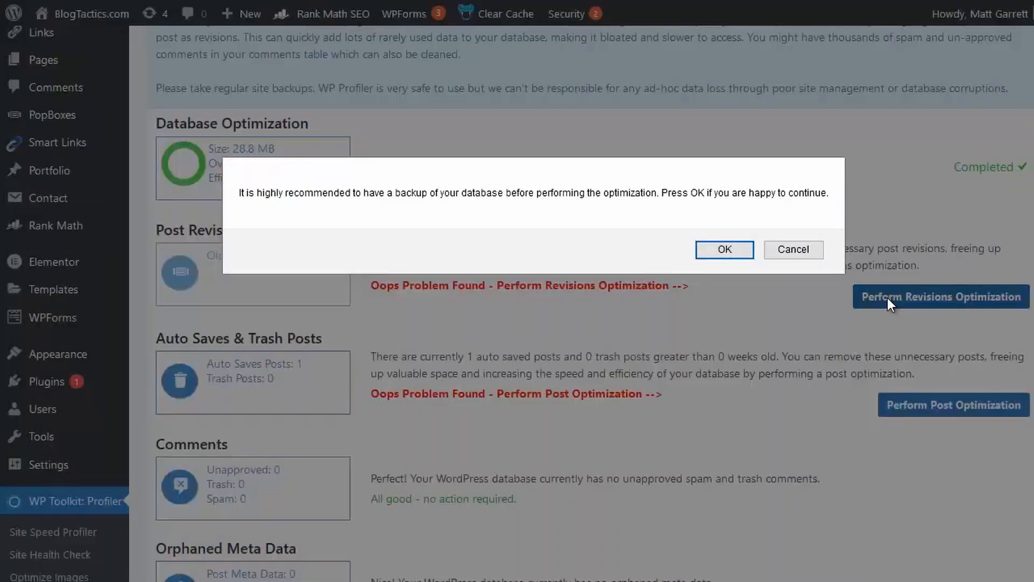
pyautogui.click(699, 247)
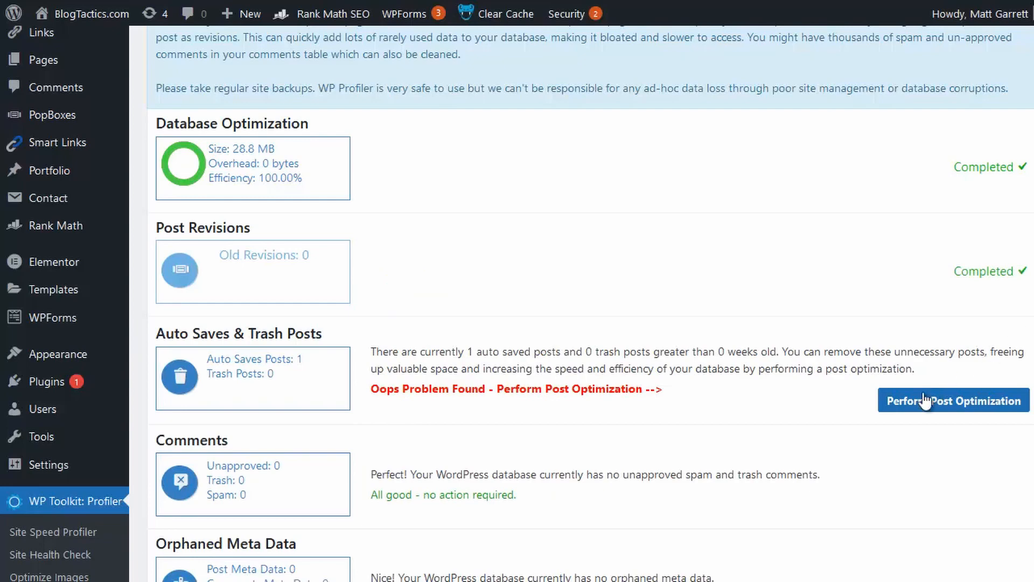
pyautogui.click(932, 401)
pyautogui.click(722, 250)
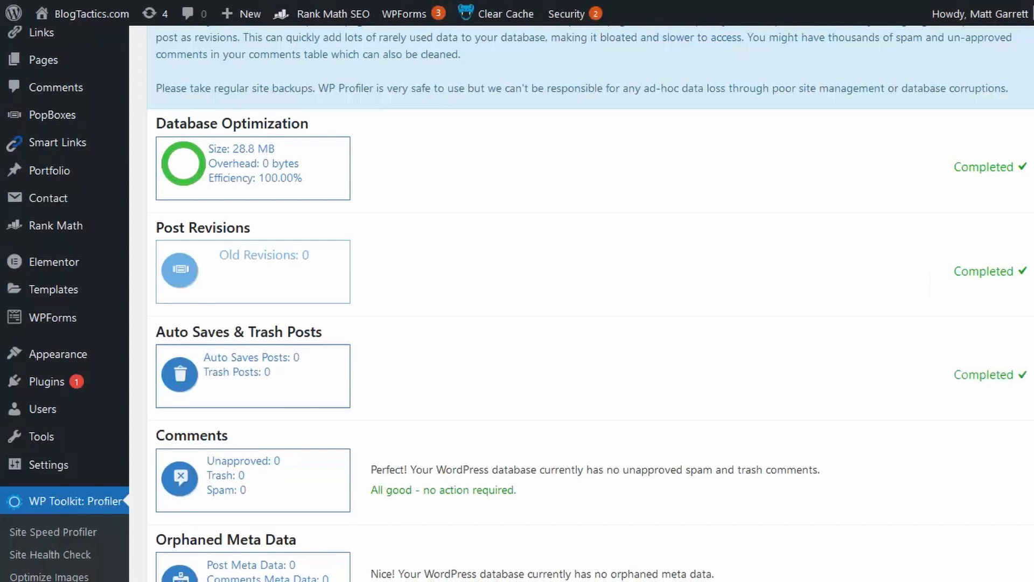
pyautogui.scroll(-3, 710, 267)
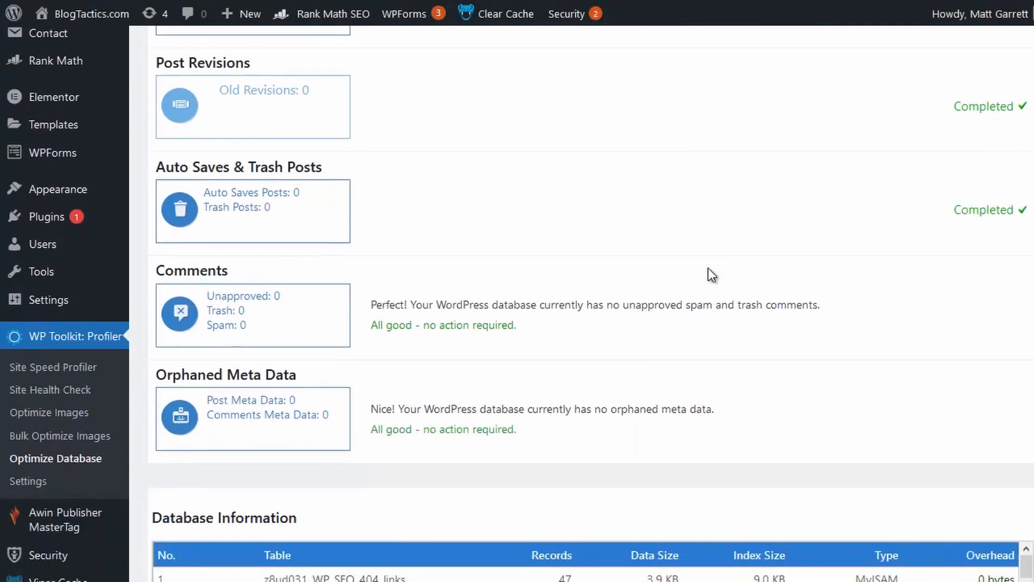
pyautogui.scroll(2, 709, 267)
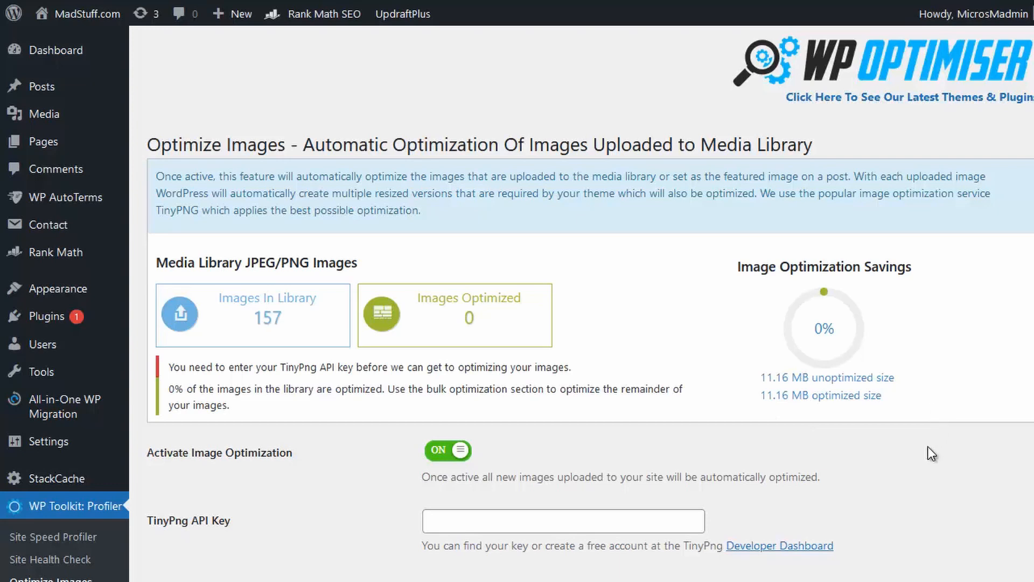
# Step: Open the TinyPng Developer Dashboard for the API key and activate the TinyPng API Key field
pyautogui.click(788, 547)
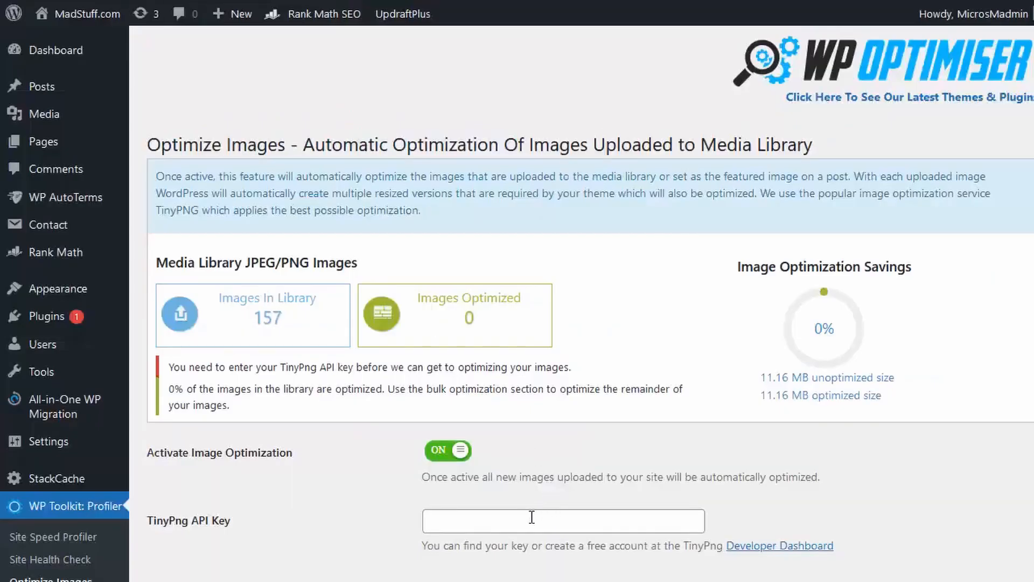
pyautogui.click(534, 516)
# Step: Open Bulk Optimize Images, set the number of images to 30, and start the bulk optimization
pyautogui.scroll(-2, 338, 500)
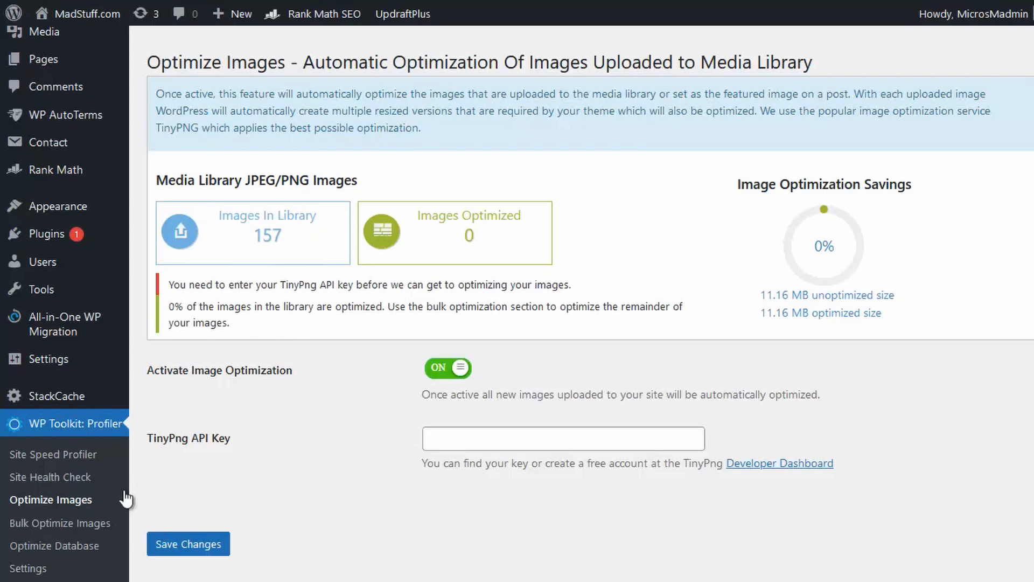
pyautogui.click(74, 523)
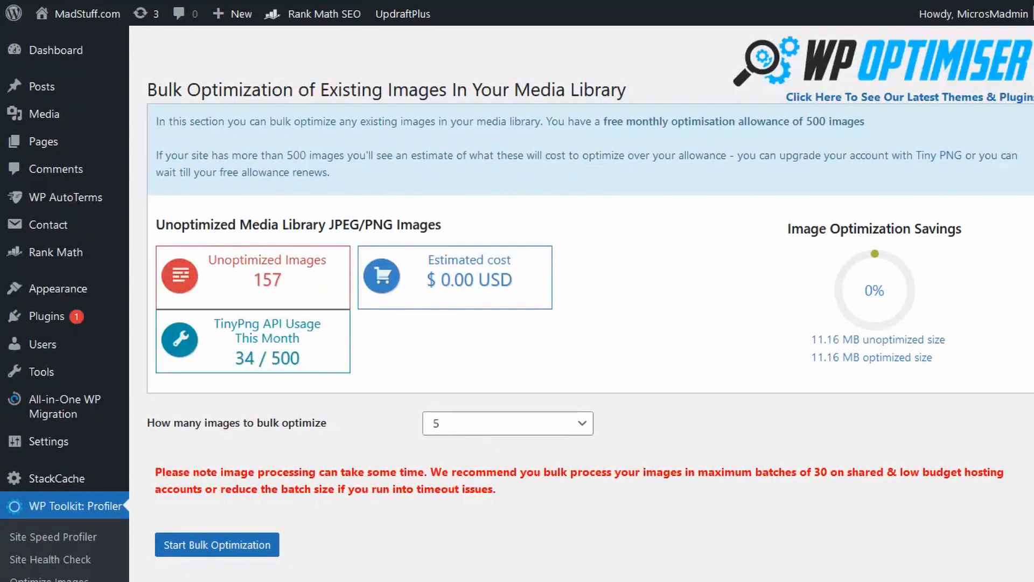
pyautogui.click(565, 424)
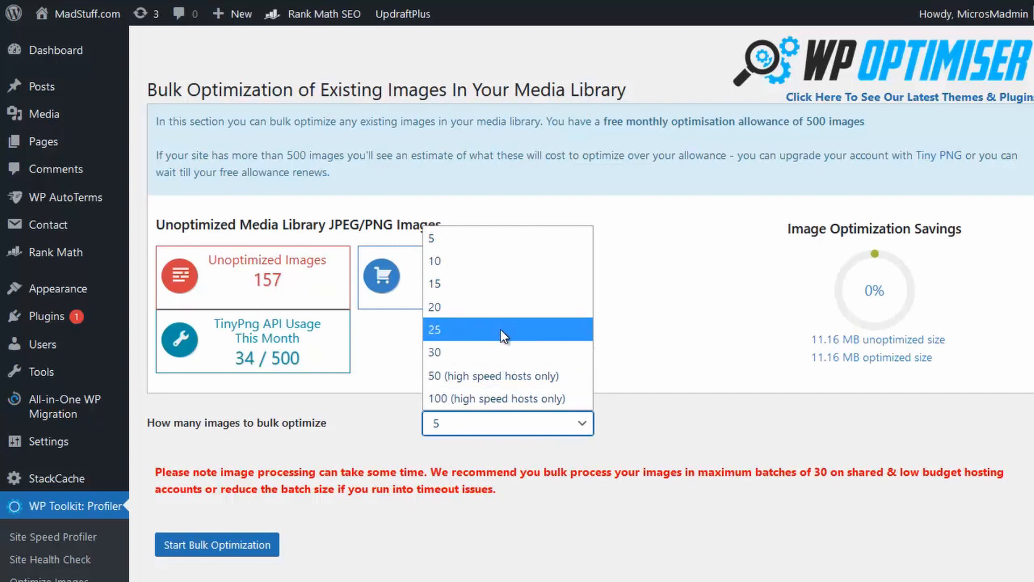
pyautogui.click(493, 362)
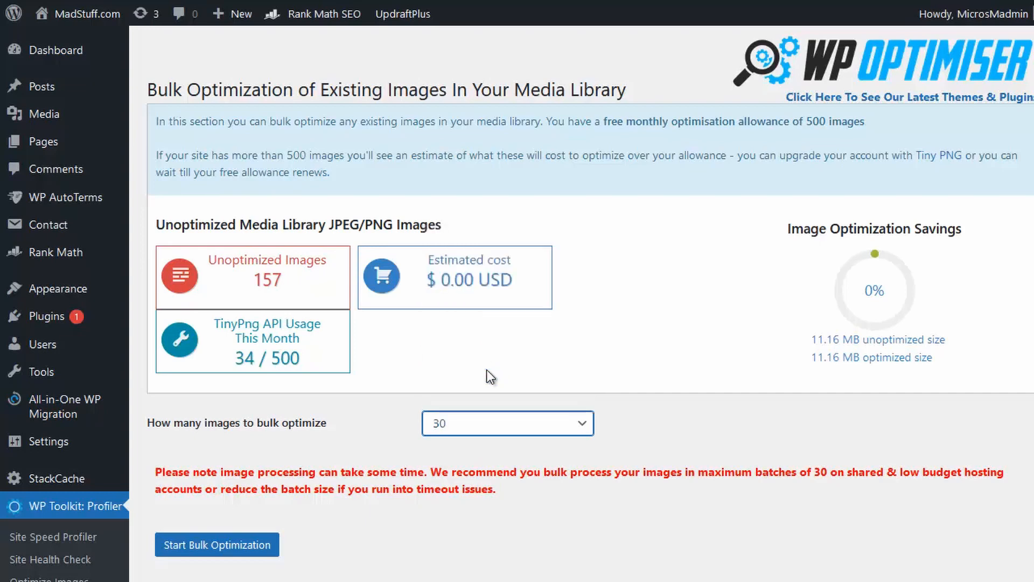
pyautogui.click(240, 550)
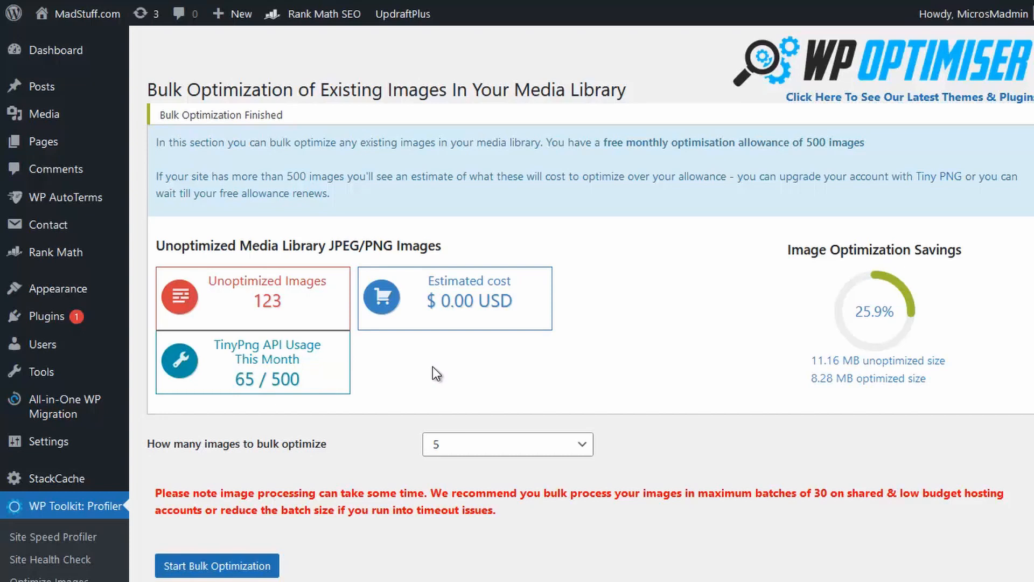
# Step: Run another bulk image optimization with the batch size set to 30 images
pyautogui.click(581, 446)
pyautogui.click(493, 376)
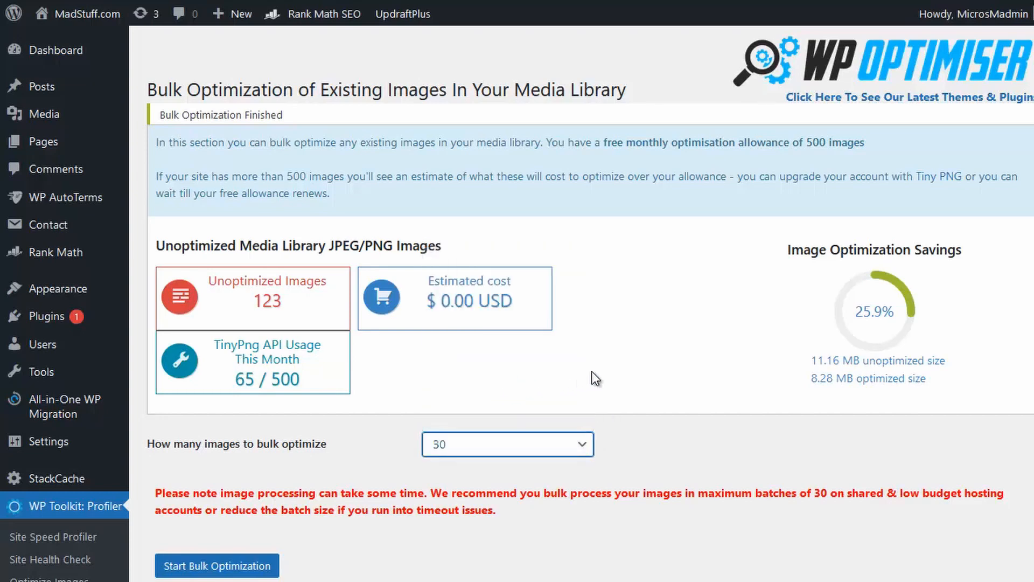
pyautogui.click(232, 567)
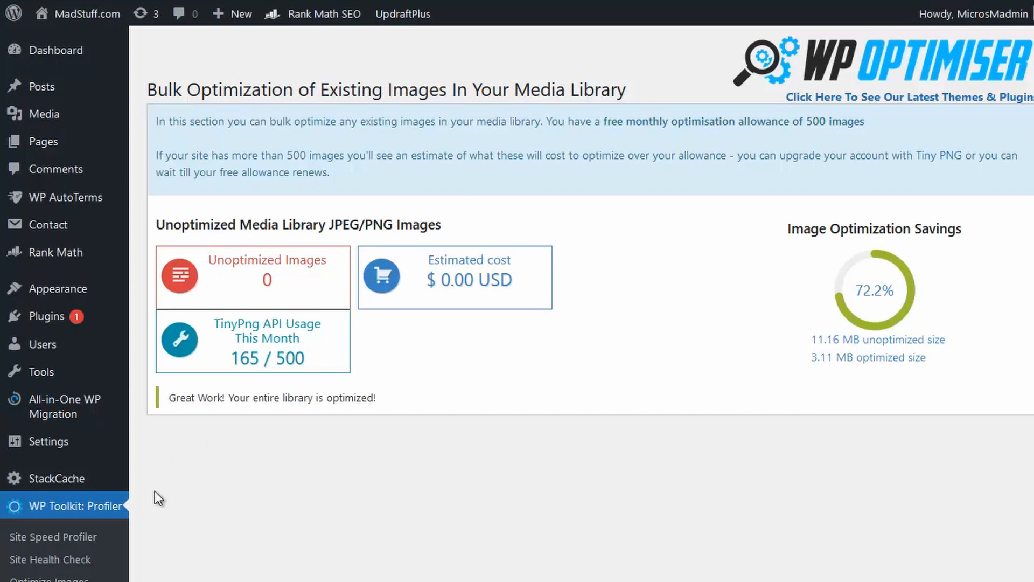
# Step: Open the Site Health Check and review its server, PHP, memory, disk and connectivity results
pyautogui.click(75, 561)
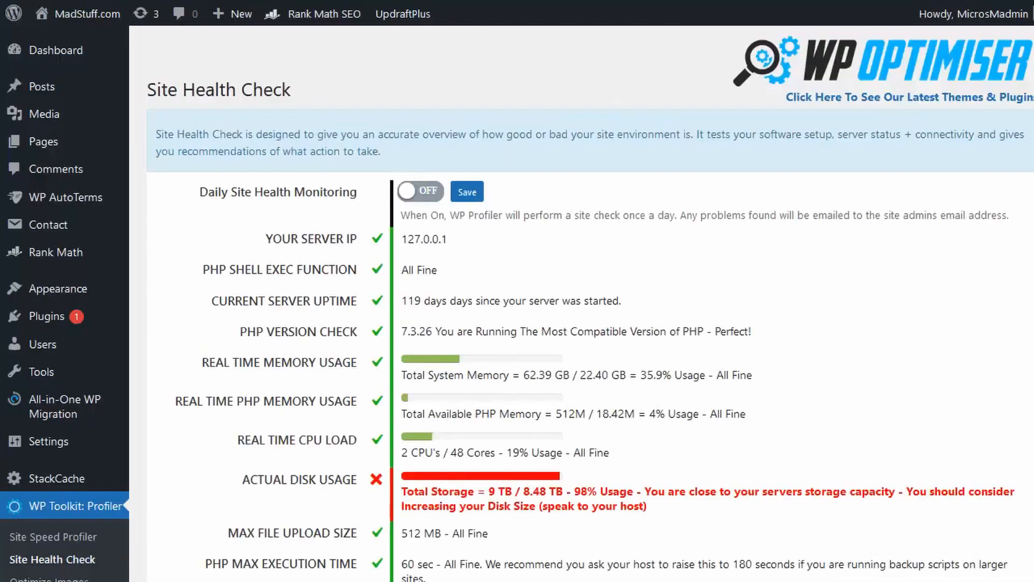
pyautogui.scroll(-2, 837, 249)
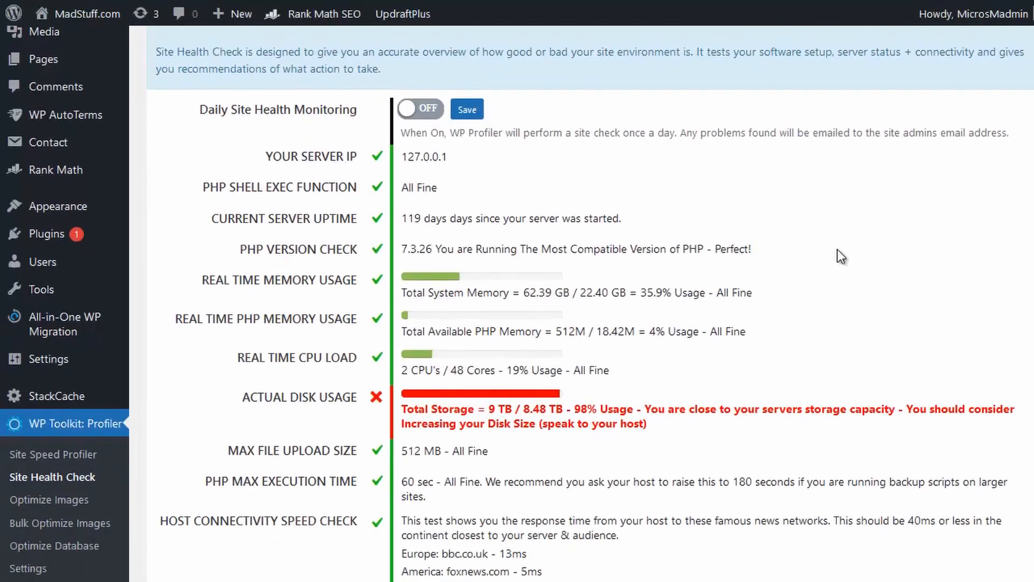
pyautogui.scroll(-1, 517, 303)
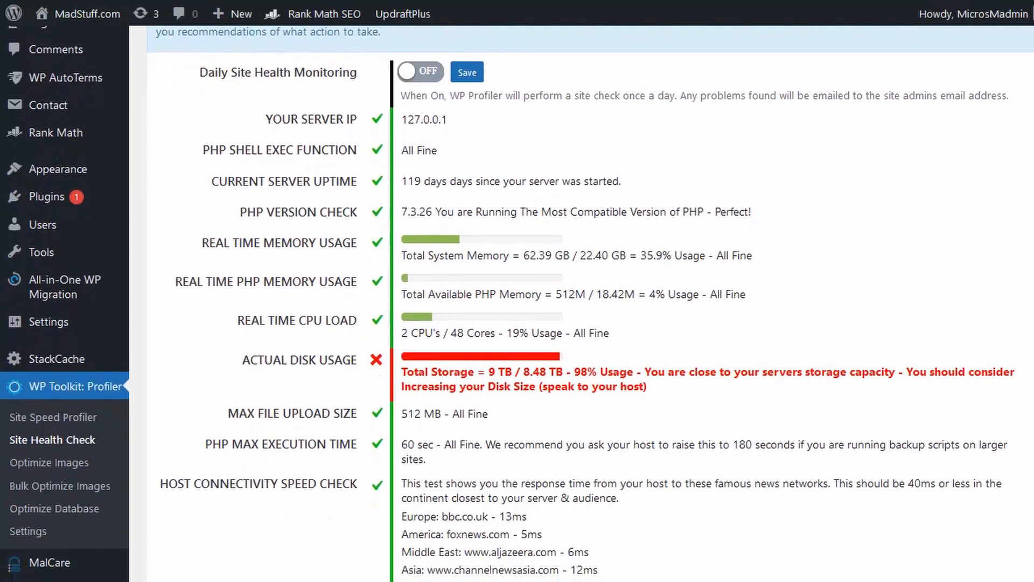
pyautogui.scroll(-1, 856, 129)
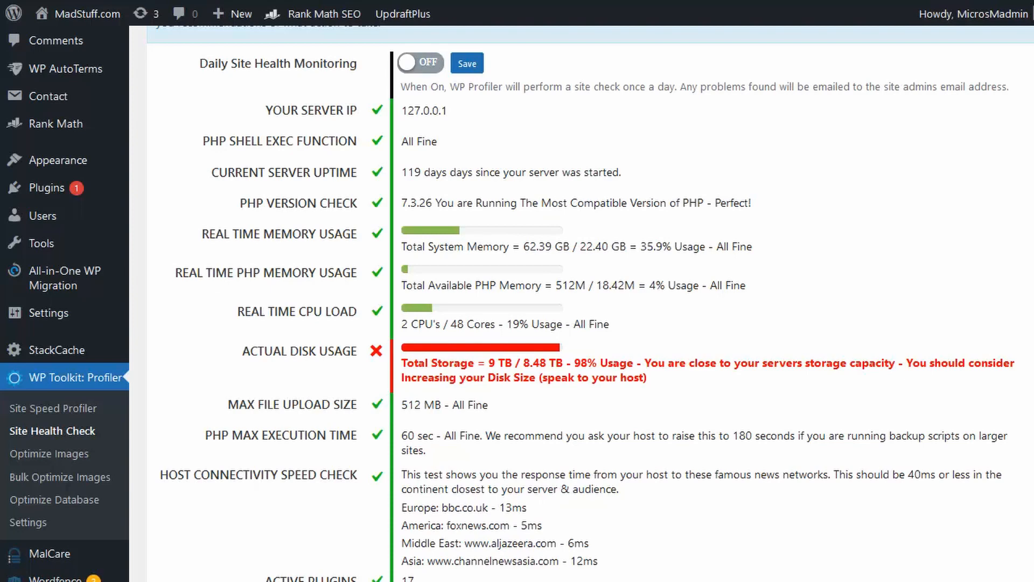
pyautogui.scroll(-1, 517, 304)
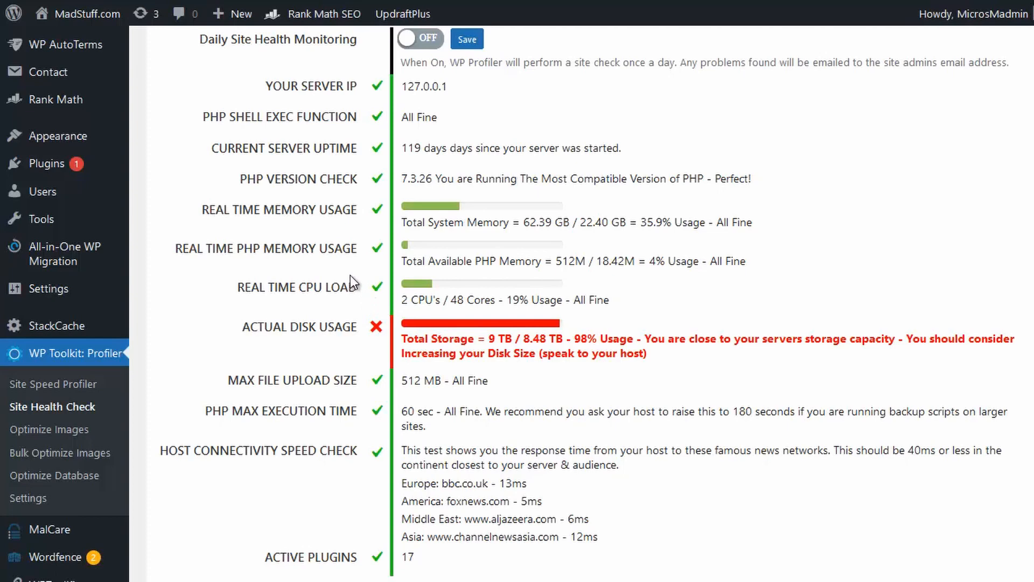
# Step: Run the Site Speed Profiler on the site's home page and display the finished profile report
pyautogui.click(78, 390)
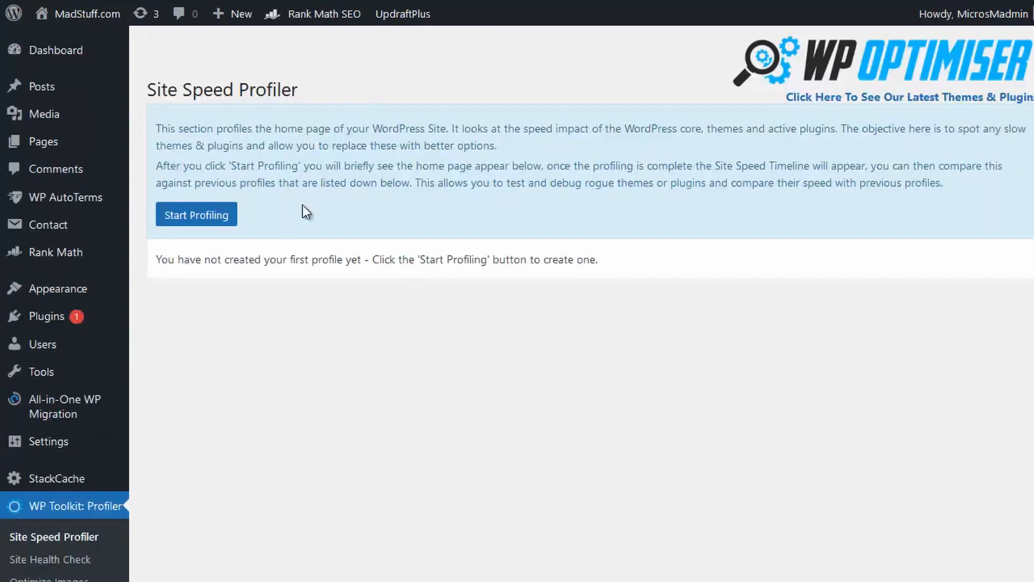
pyautogui.click(207, 218)
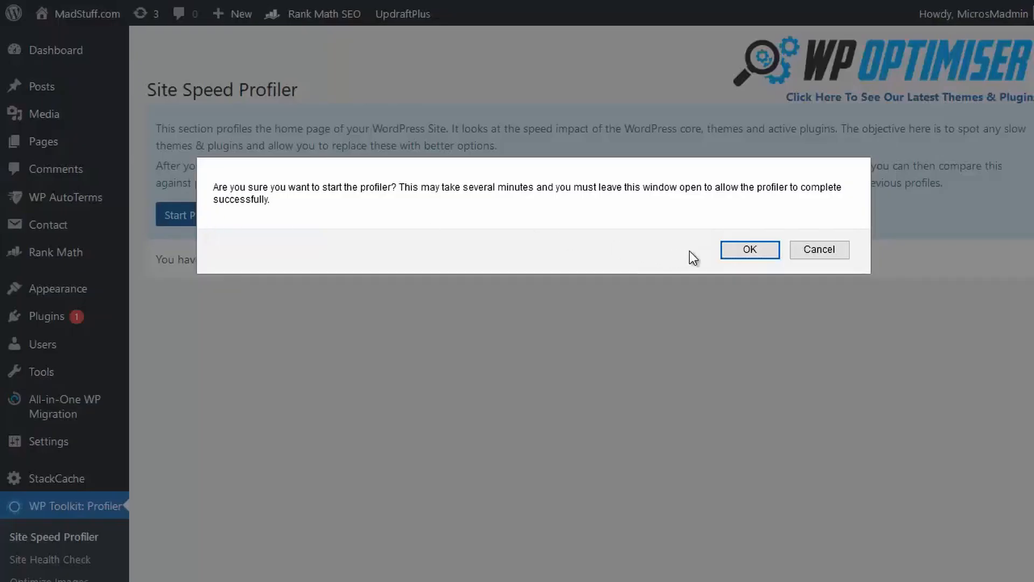
pyautogui.click(737, 250)
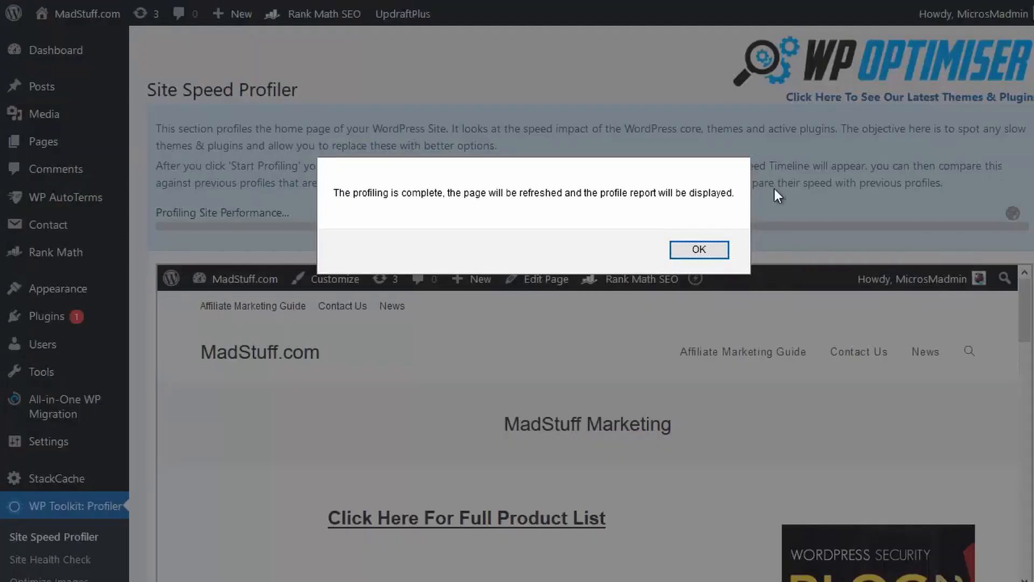
pyautogui.click(701, 249)
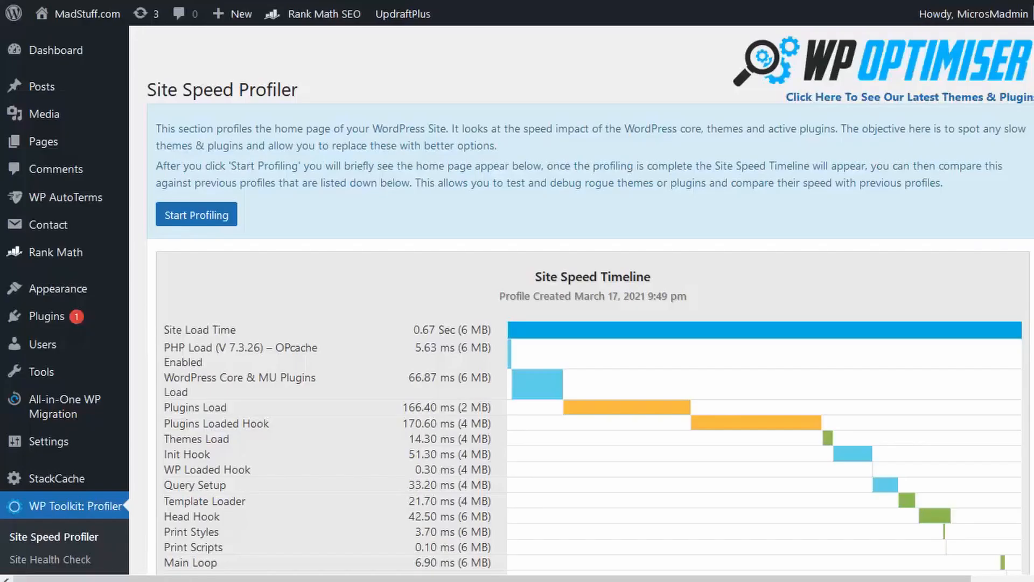
# Step: Examine the Site Speed Timeline, checking the bars for WordPress core, plugins and themes load
pyautogui.scroll(-3, 582, 302)
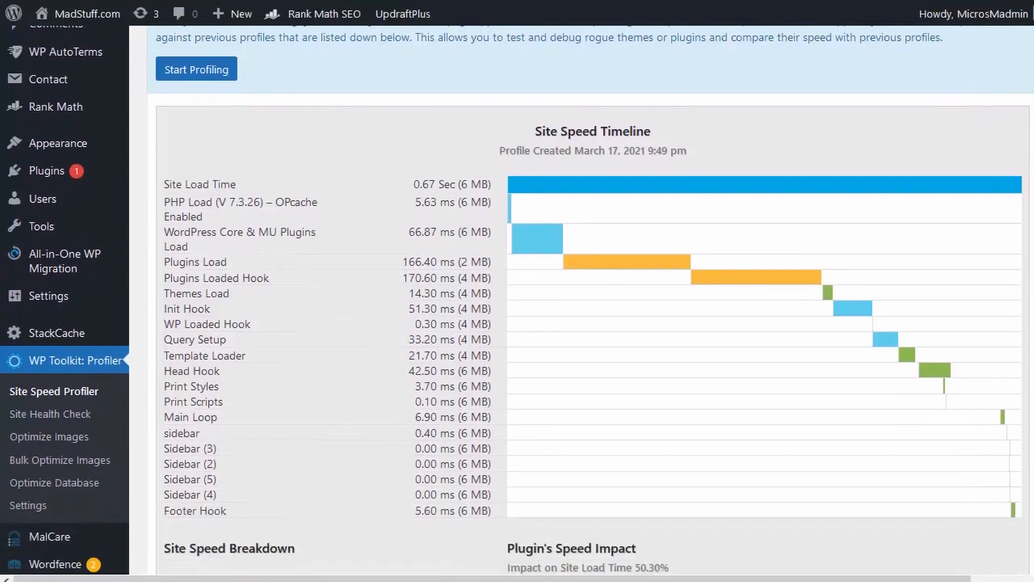
pyautogui.scroll(-1, 582, 301)
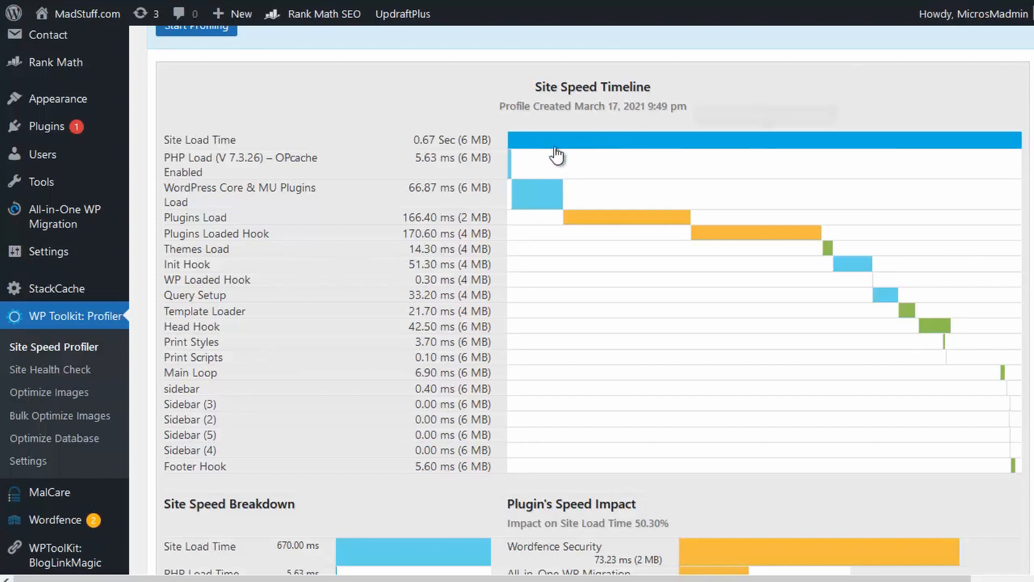
pyautogui.moveTo(526, 193)
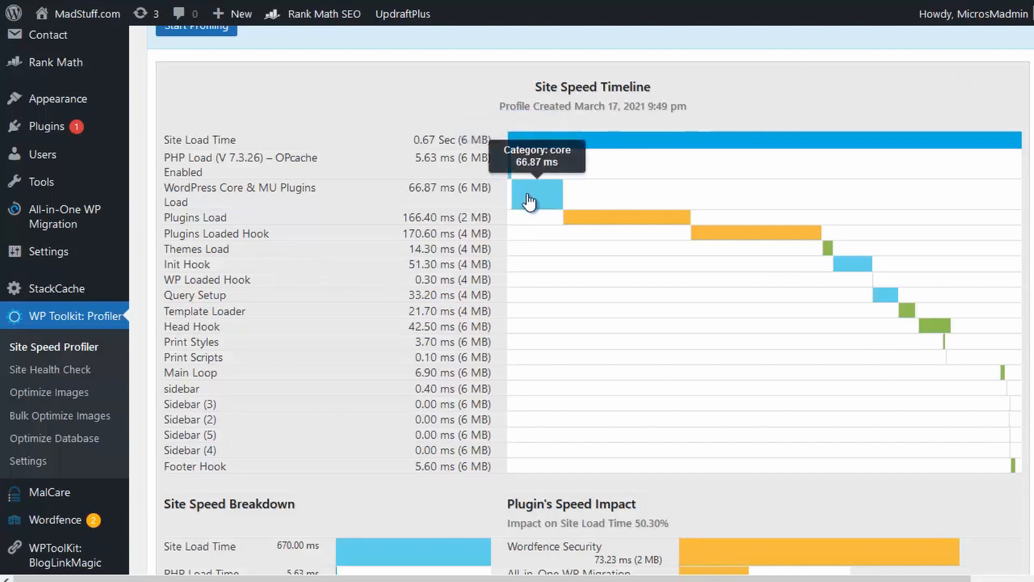
pyautogui.moveTo(711, 237)
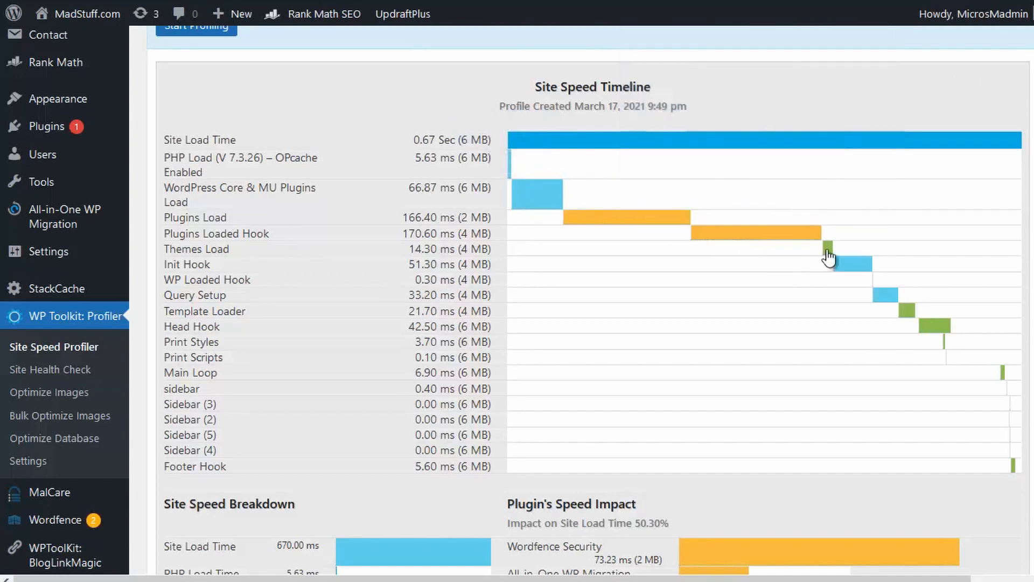
pyautogui.moveTo(827, 254)
# Step: Review the Site Speed Breakdown and compare the Plugin's Speed Impact bars for Wordfence Security and All-in-One WP Migration
pyautogui.scroll(-5, 582, 300)
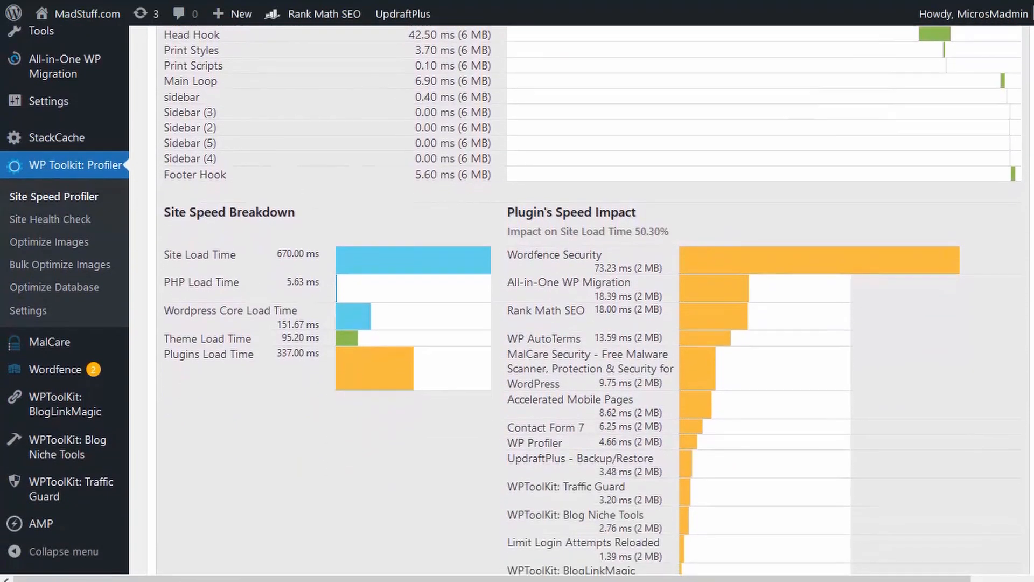
pyautogui.scroll(-2, 581, 300)
pyautogui.scroll(-1, 517, 301)
pyautogui.scroll(-1, 593, 300)
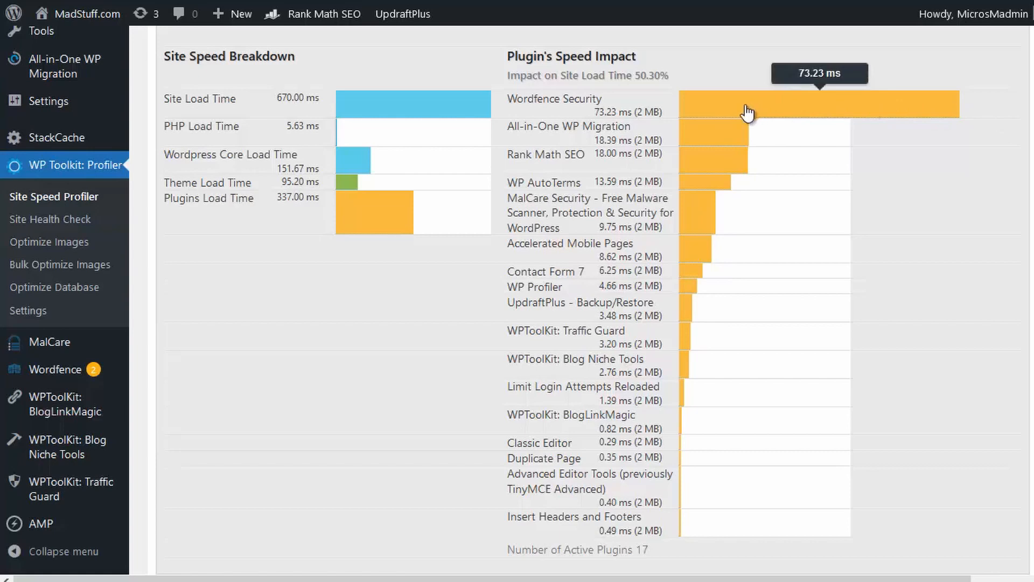
pyautogui.moveTo(876, 110)
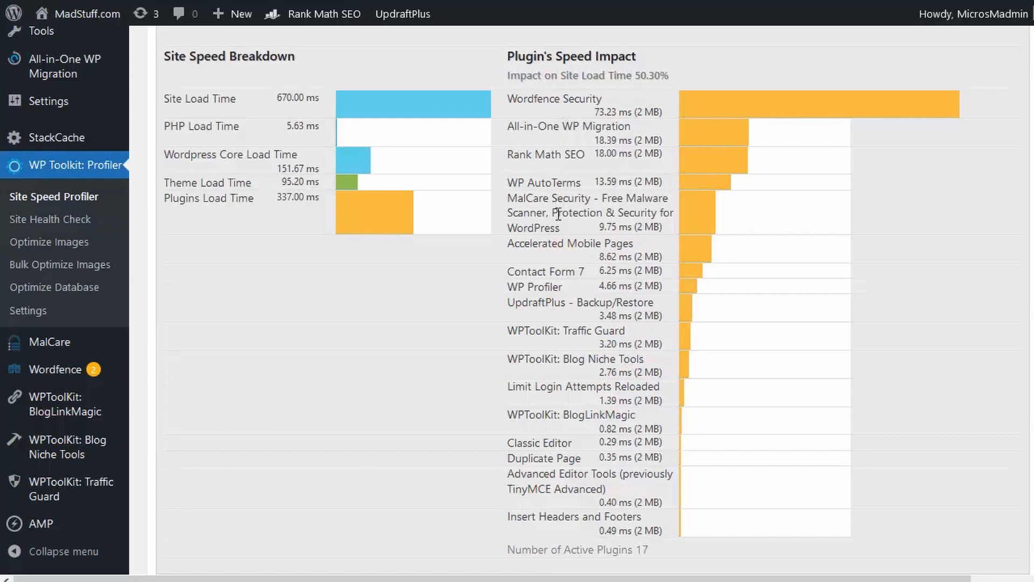
pyautogui.moveTo(759, 109)
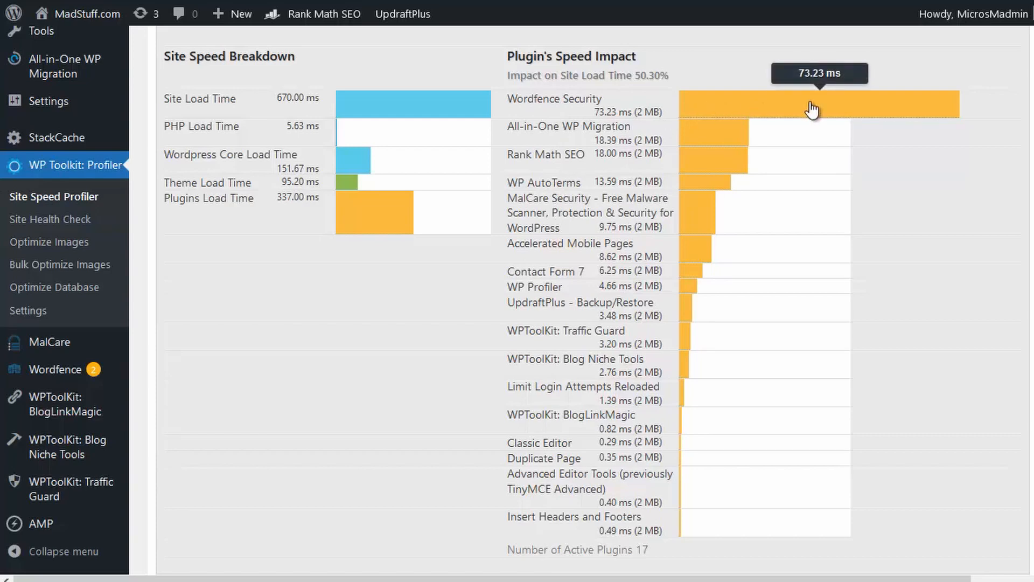
pyautogui.moveTo(723, 135)
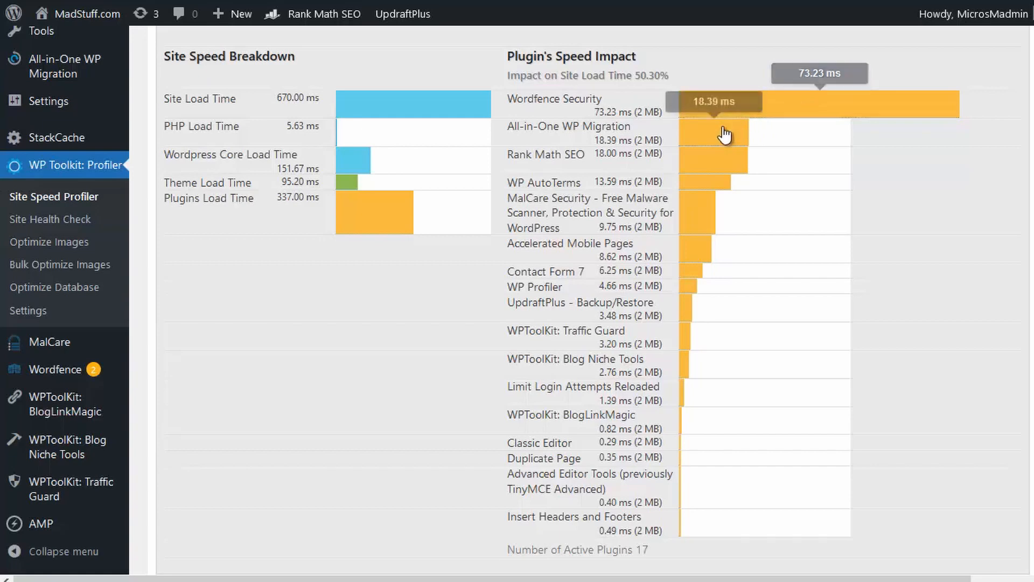